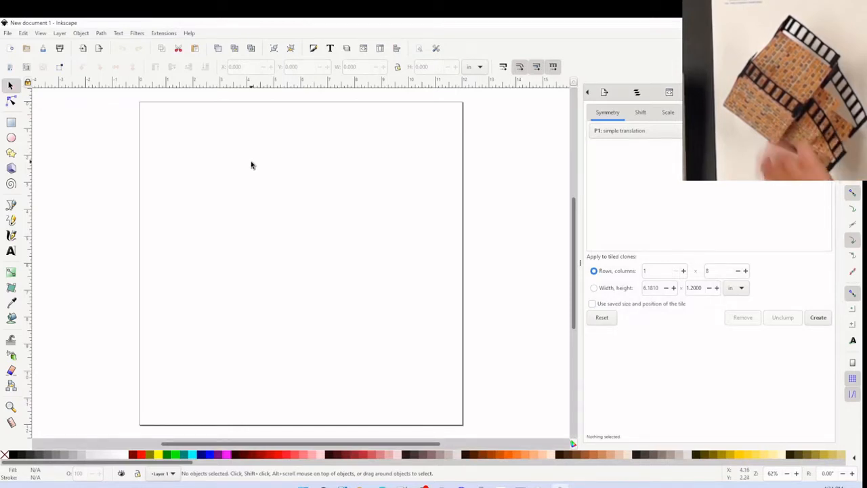
# Step: Open the StairRails papercraft extension
pyautogui.click(163, 32)
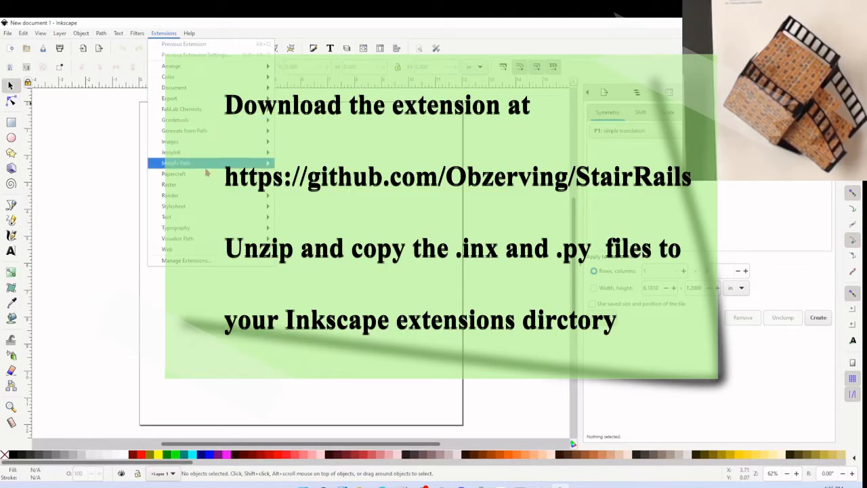
pyautogui.moveTo(207, 174)
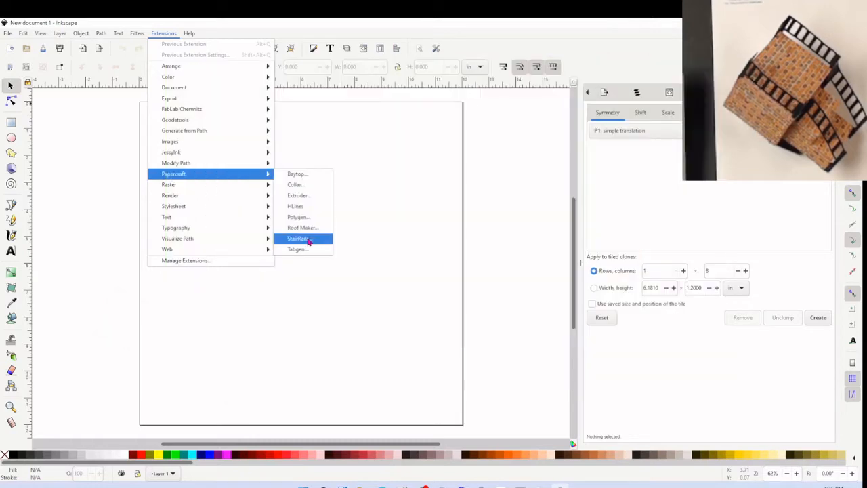
pyautogui.click(298, 238)
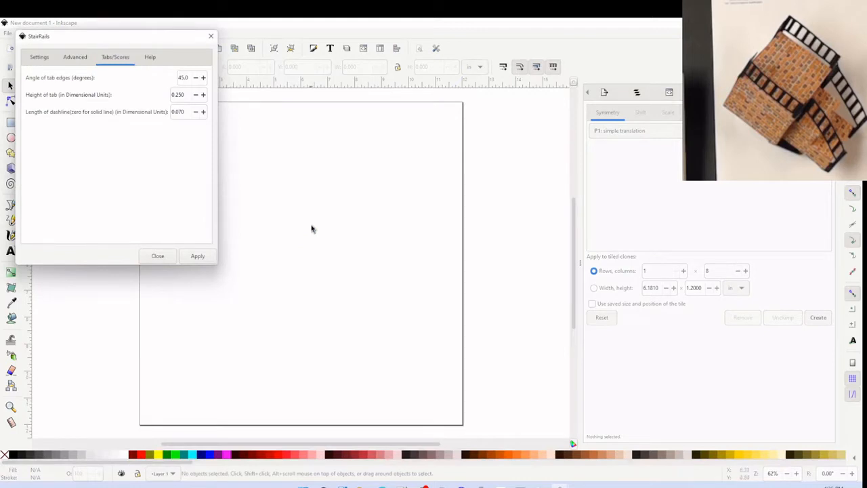
# Step: Review the main staircase settings, including the number of stairs, landing length and rail bars per step
pyautogui.click(42, 59)
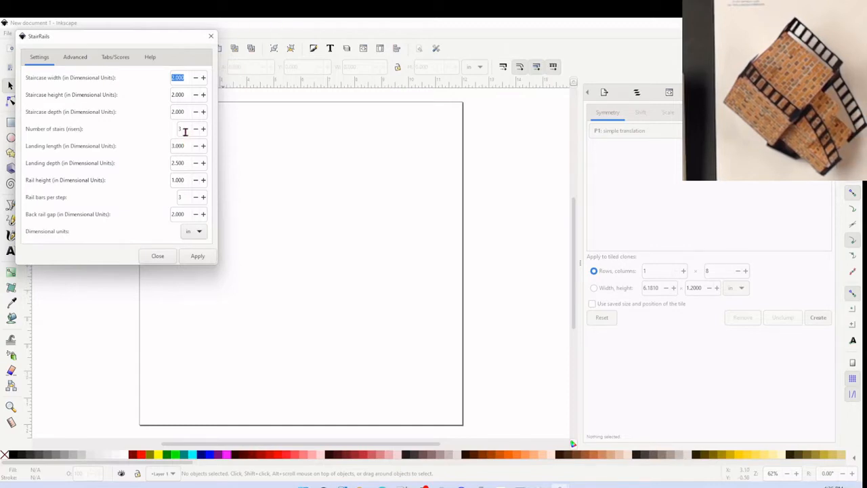
pyautogui.click(185, 130)
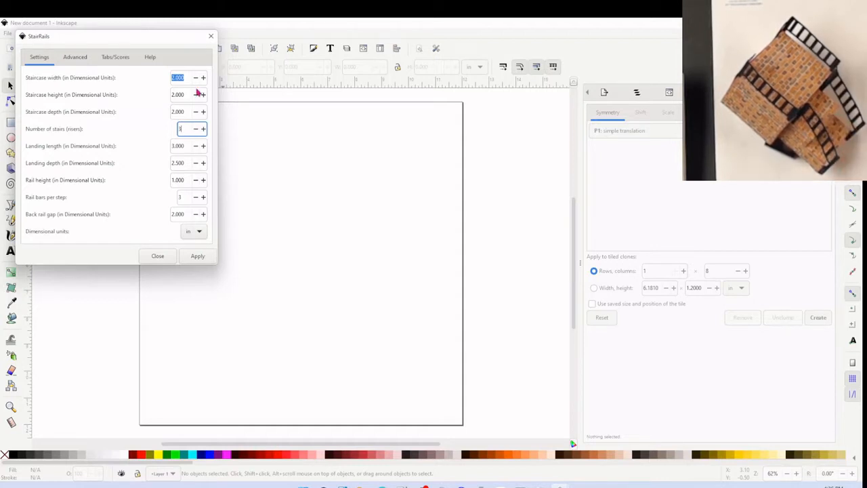
pyautogui.click(185, 146)
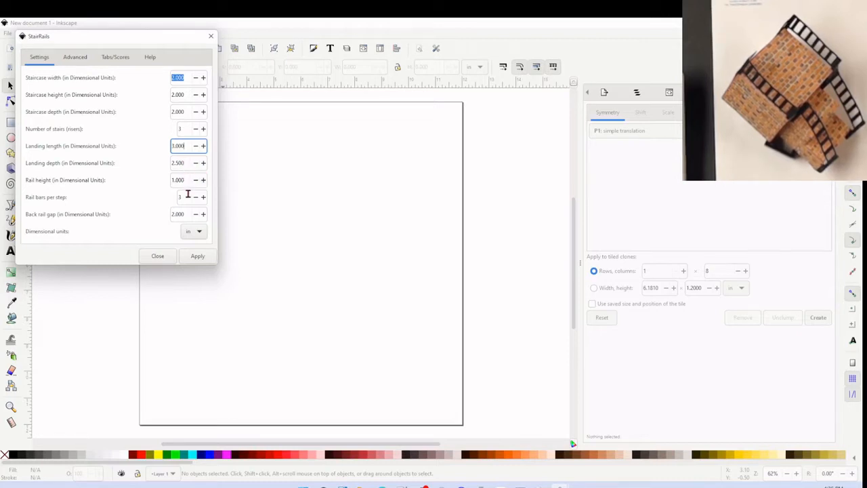
pyautogui.click(194, 197)
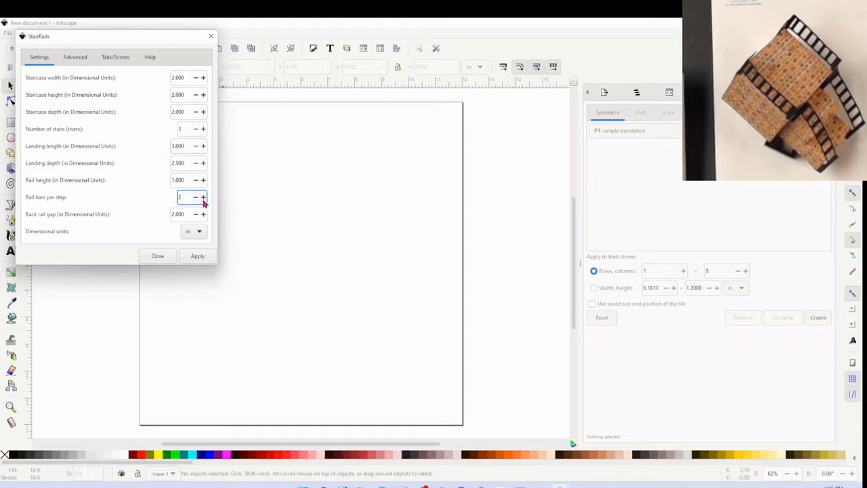
pyautogui.click(203, 197)
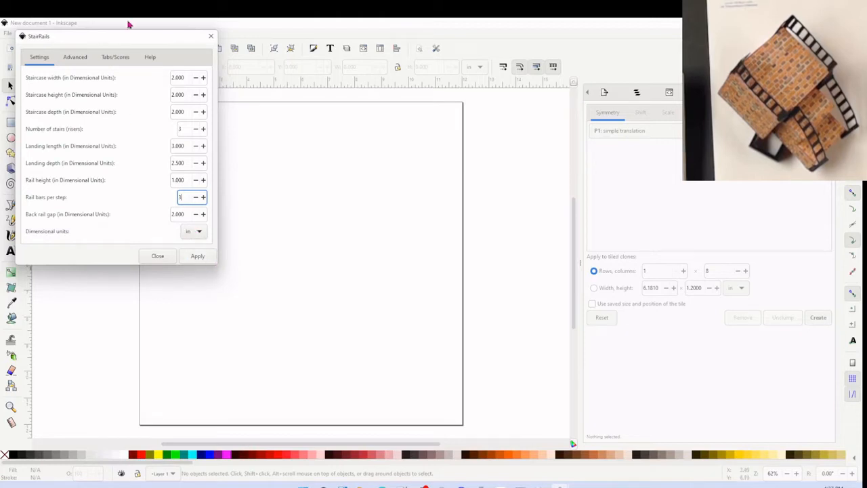
# Step: Examine the advanced rail and gap options, the top-of-staircase rail option, and the tab height and dash line length
pyautogui.click(77, 58)
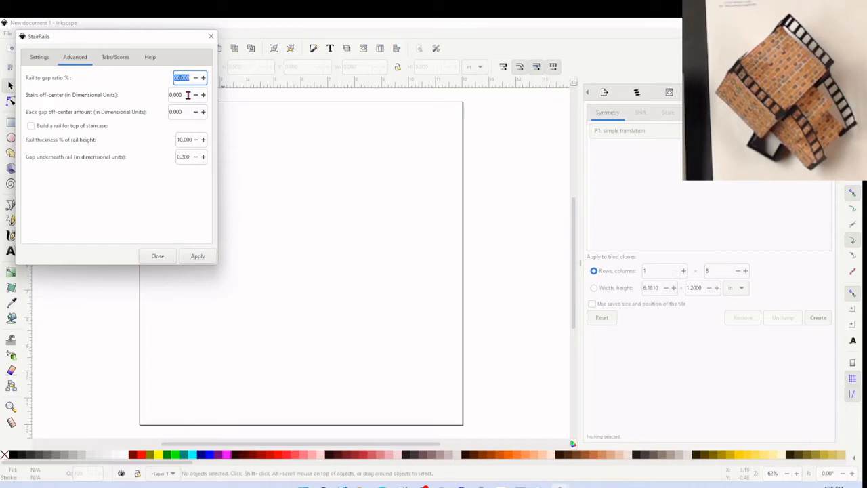
pyautogui.doubleClick(182, 110)
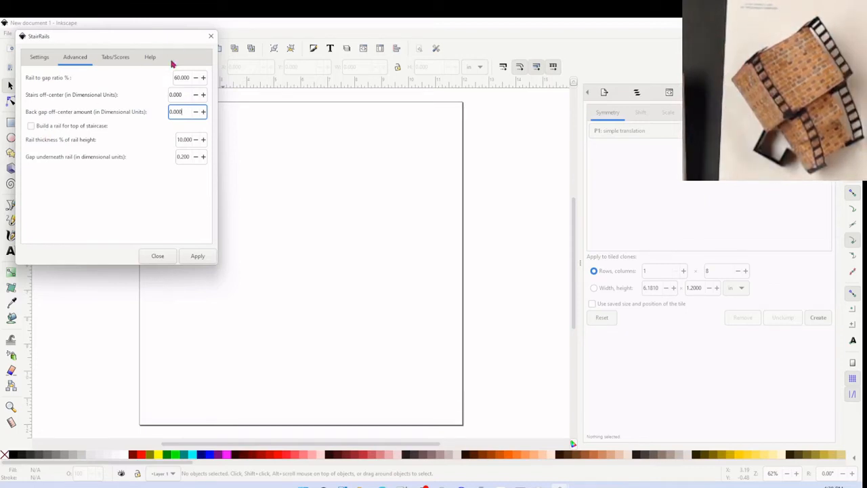
pyautogui.click(97, 127)
pyautogui.click(86, 127)
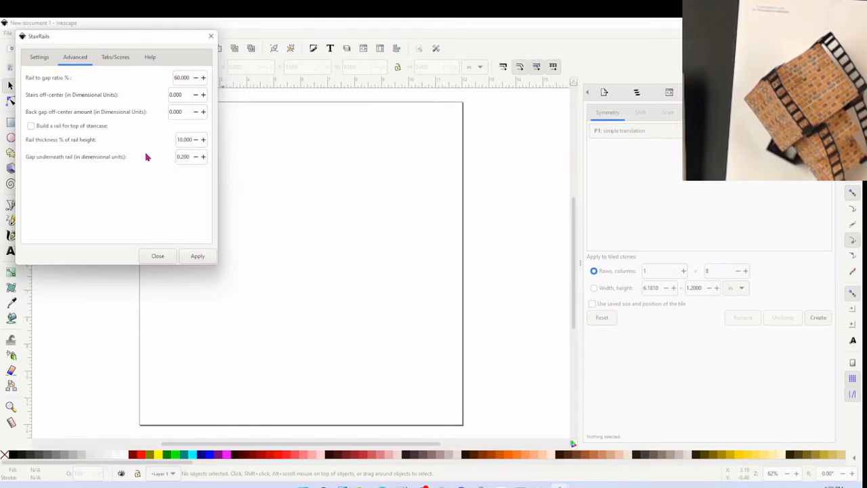
pyautogui.click(115, 59)
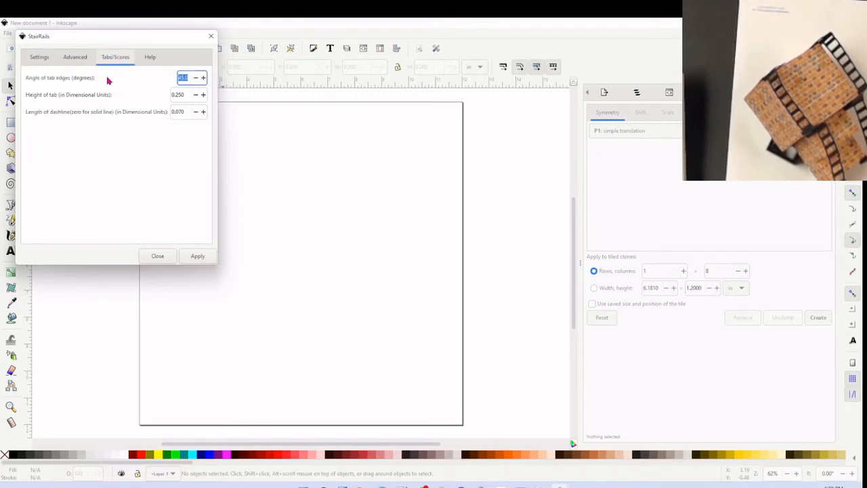
pyautogui.click(189, 95)
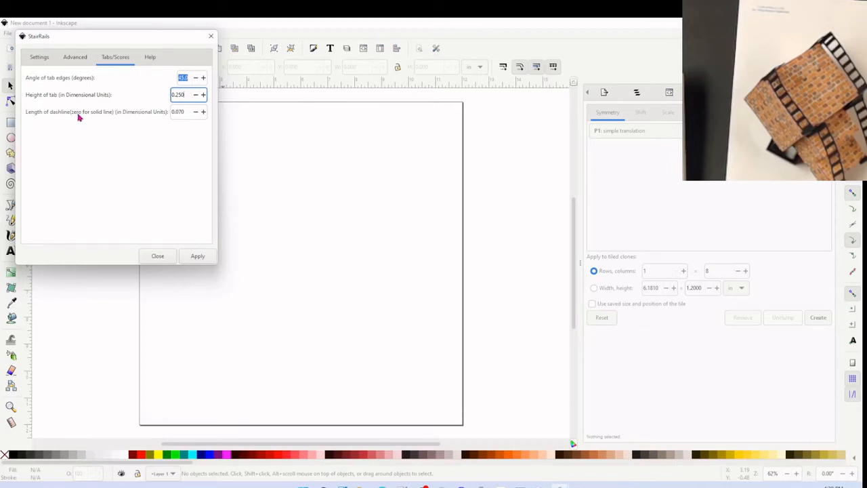
pyautogui.click(187, 112)
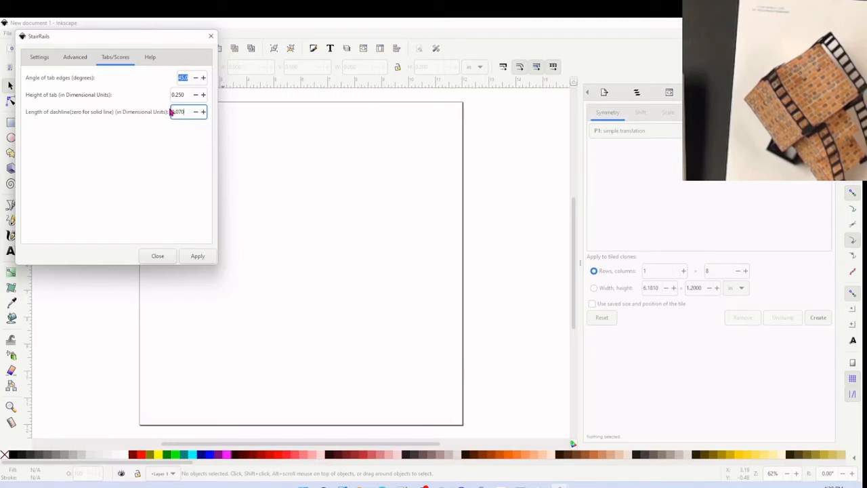
# Step: Generate the papercraft staircase parts with the current StairRails settings and close the dialog
pyautogui.click(39, 56)
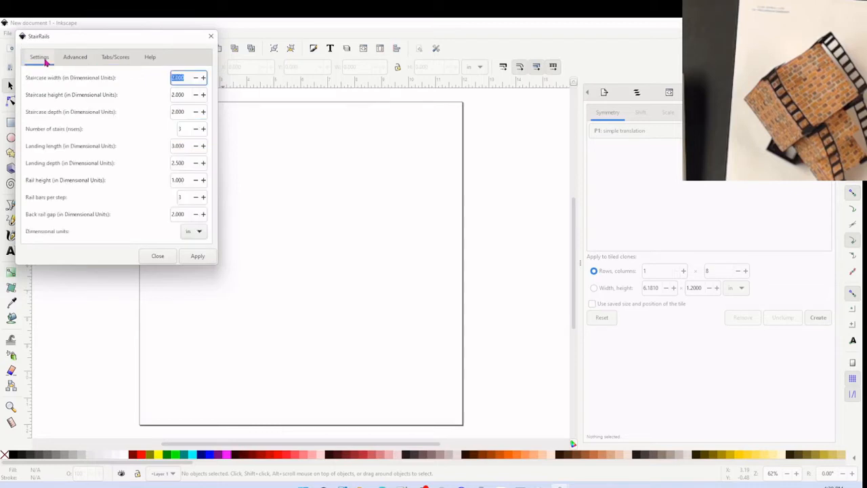
pyautogui.click(197, 256)
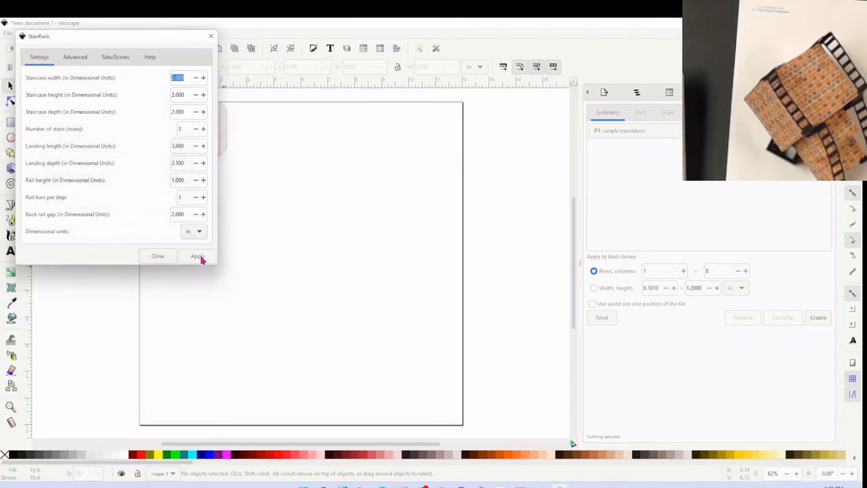
pyautogui.click(162, 258)
# Step: Move the sloped stair rails and the two straight landing rails off the pile into the clear area above the page
pyautogui.scroll(3, 214, 242)
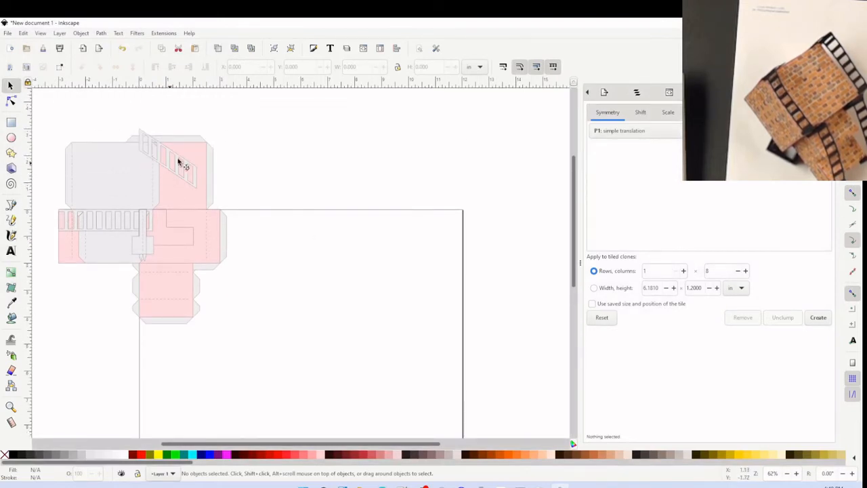
pyautogui.moveTo(170, 170); pyautogui.dragTo(330, 190)
pyautogui.moveTo(141, 217)
pyautogui.mouseDown()
pyautogui.moveTo(268, 226)
pyautogui.moveTo(407, 179)
pyautogui.moveTo(429, 149)
pyautogui.moveTo(345, 202)
pyautogui.moveTo(447, 181)
pyautogui.moveTo(447, 198)
pyautogui.mouseUp()
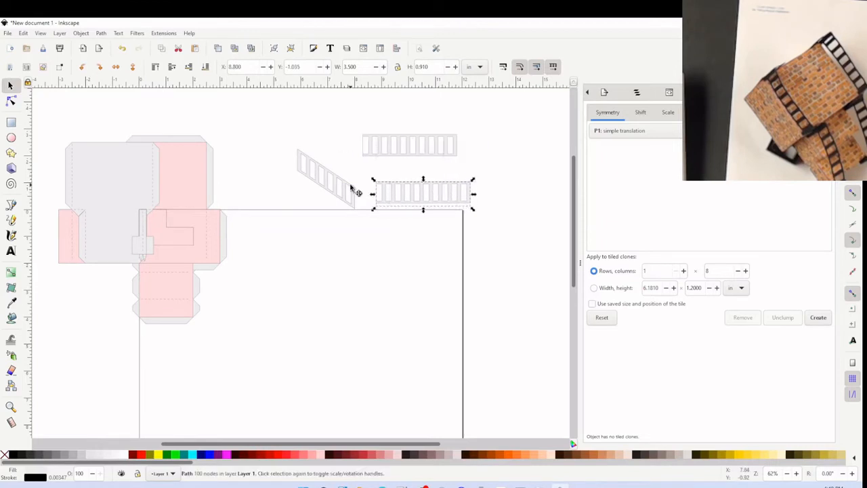
# Step: Flip one sloped stair rail horizontally and place the two sloped rails side by side without overlap
pyautogui.click(307, 181)
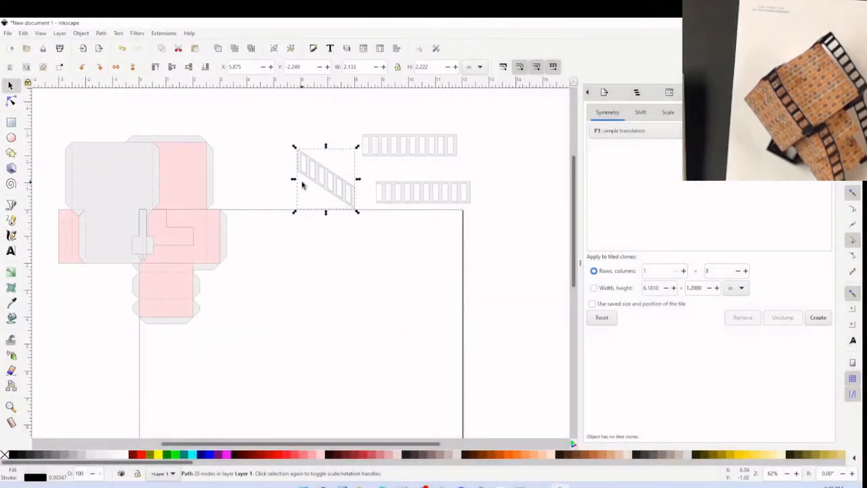
pyautogui.click(115, 66)
pyautogui.moveTo(300, 188); pyautogui.dragTo(252, 158)
pyautogui.moveTo(306, 170); pyautogui.dragTo(313, 166)
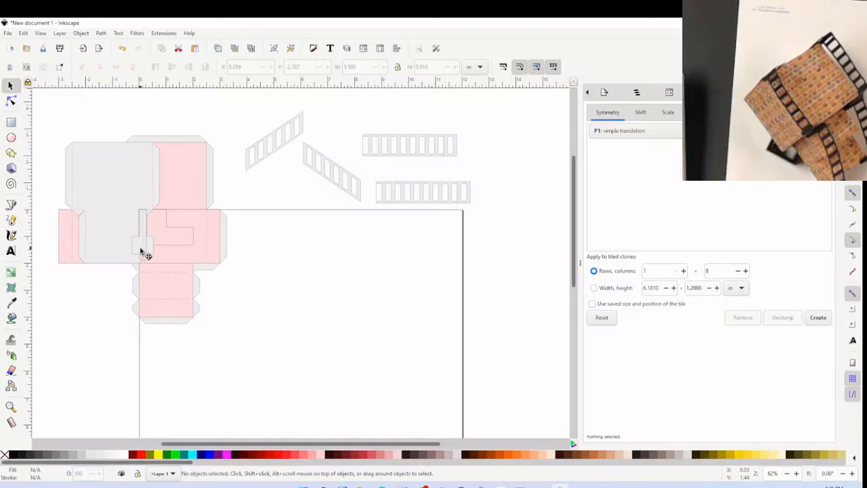
# Step: Pull the two notched uprights, a pink rectangular panel, the grey T-shaped tabbed piece and a grey landing side out of the pile onto the page
pyautogui.click(141, 252)
pyautogui.moveTo(141, 252); pyautogui.dragTo(348, 266)
pyautogui.moveTo(163, 242); pyautogui.dragTo(281, 301)
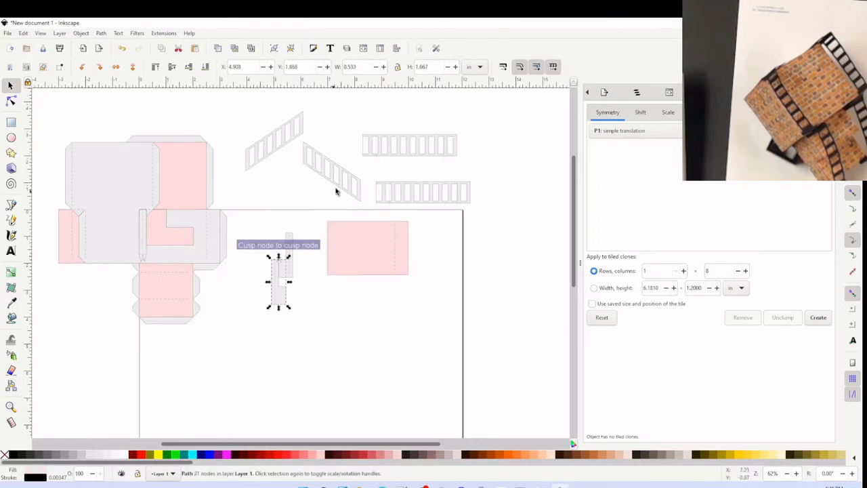
pyautogui.moveTo(139, 232); pyautogui.dragTo(410, 377)
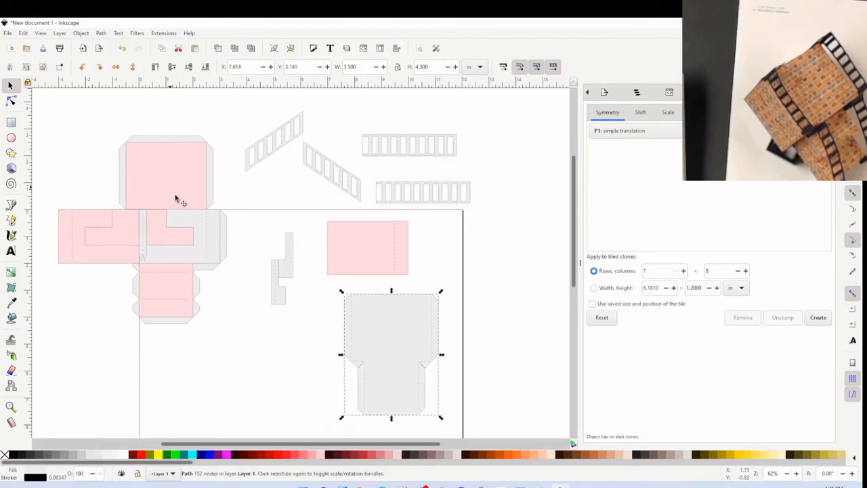
pyautogui.moveTo(211, 240); pyautogui.dragTo(298, 347)
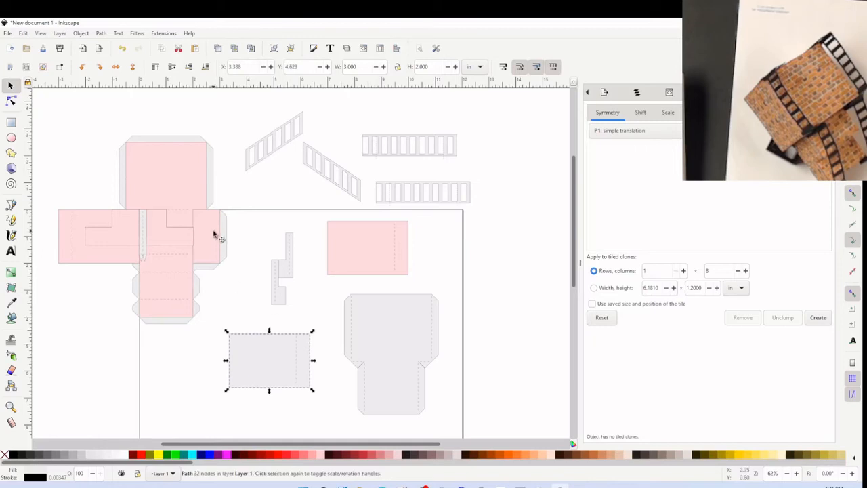
# Step: Move the long pink stair wrapper beside the page, and separate a pink rectangle and a pink L-shaped stair side below the pile
pyautogui.moveTo(192, 193); pyautogui.dragTo(567, 284)
pyautogui.moveTo(234, 267); pyautogui.dragTo(183, 411)
pyautogui.moveTo(99, 230); pyautogui.dragTo(288, 420)
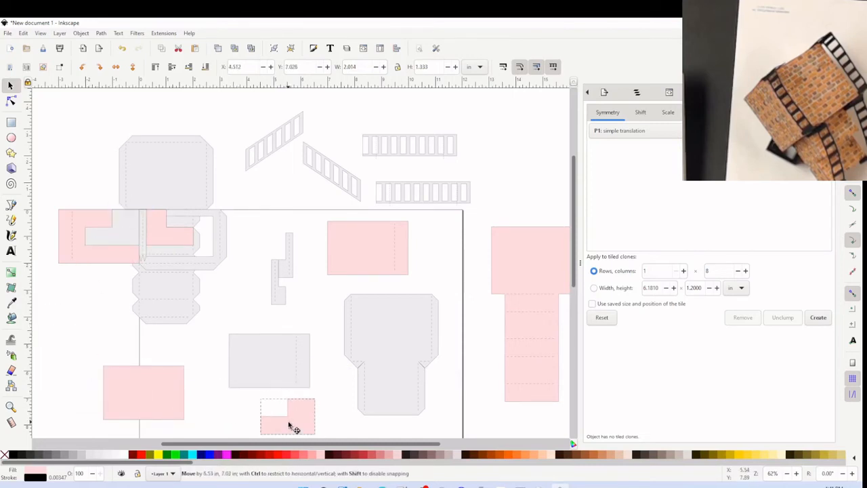
# Step: Place two pink landing side wrappers above the long pink stair wrapper and the long grey tabbed stairway piece next to it
pyautogui.scroll(-1, 259, 356)
pyautogui.keyDown('ctrl'); pyautogui.scroll(-1, 261, 355); pyautogui.keyUp('ctrl')
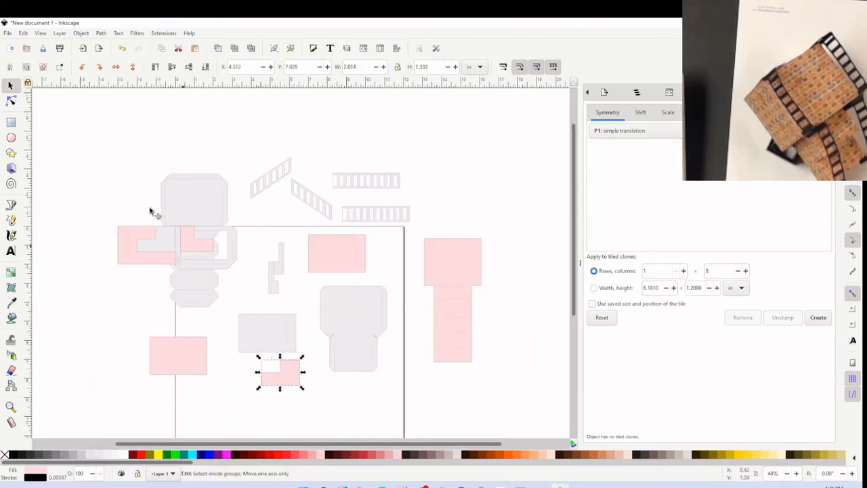
pyautogui.moveTo(140, 261); pyautogui.dragTo(459, 182)
pyautogui.moveTo(453, 173); pyautogui.dragTo(461, 176)
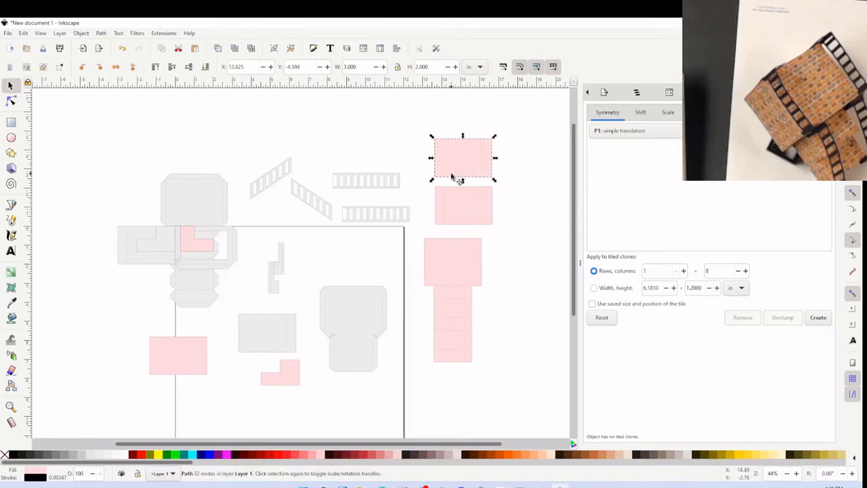
pyautogui.click(196, 204)
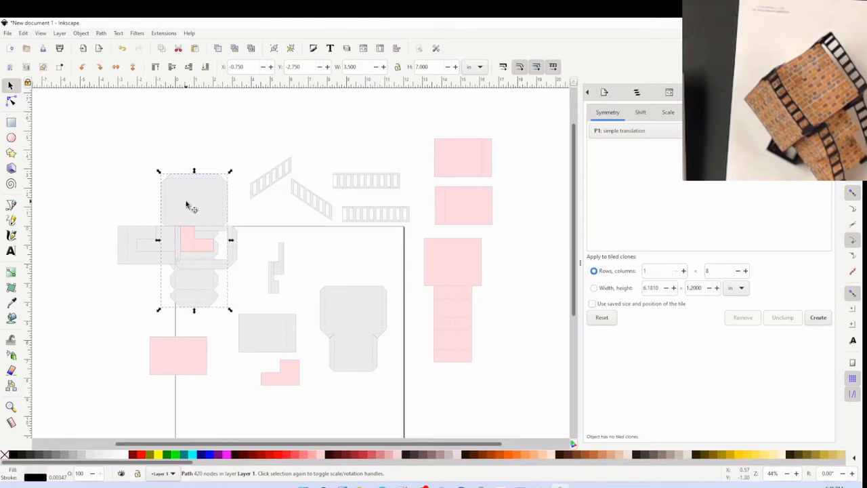
pyautogui.moveTo(188, 205); pyautogui.dragTo(512, 325)
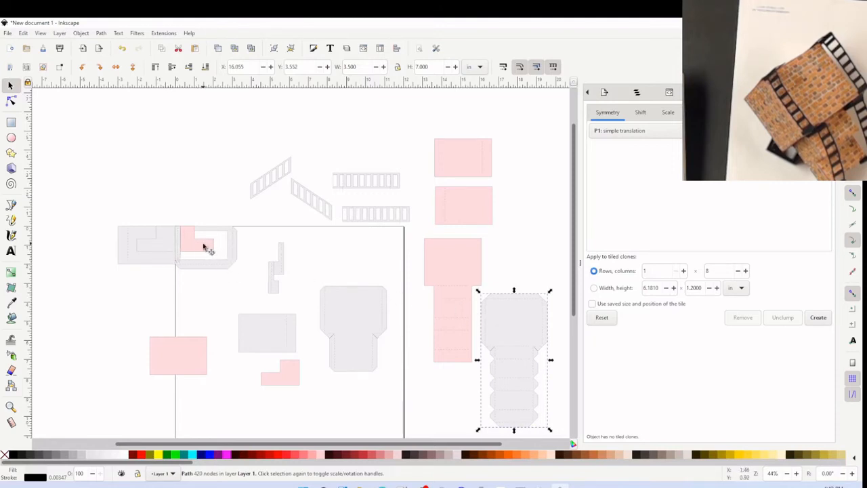
# Step: Separate the second pink L-shaped stair side, the grey tabbed stair side, the narrow upright and the remaining grey landing side from the pile
pyautogui.moveTo(200, 246); pyautogui.dragTo(243, 406)
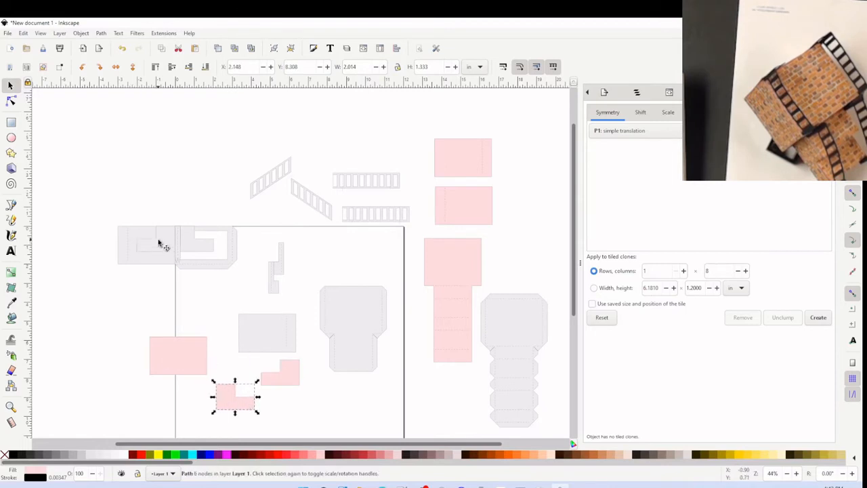
pyautogui.moveTo(160, 242); pyautogui.dragTo(300, 411)
pyautogui.moveTo(186, 240); pyautogui.dragTo(323, 233)
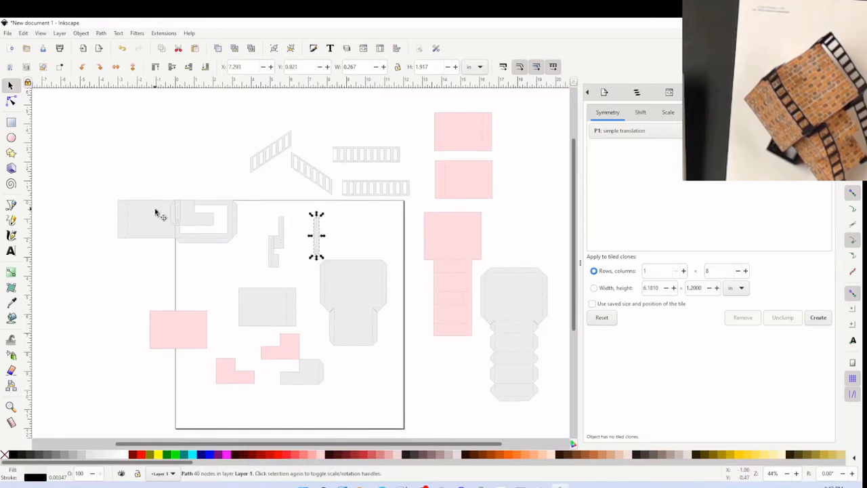
pyautogui.moveTo(158, 213); pyautogui.dragTo(186, 272)
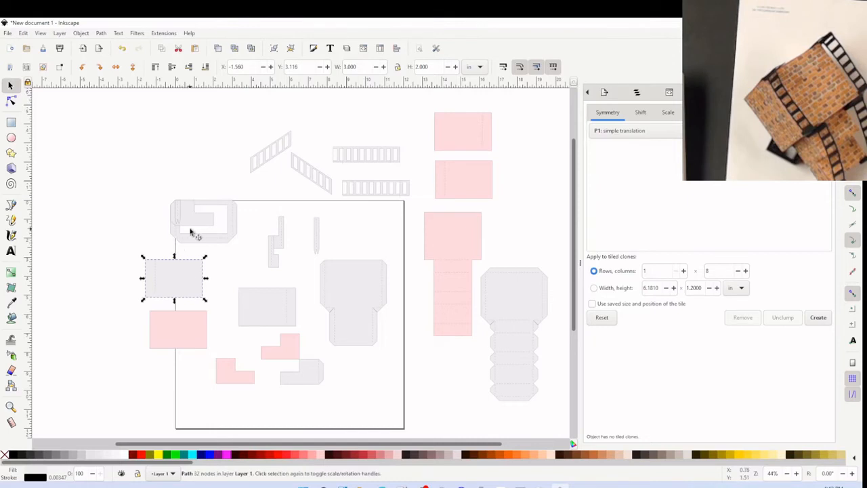
# Step: Show the object list to identify the landing sides and back panel, and move the grey L-shaped stair side off the back panel
pyautogui.click(637, 93)
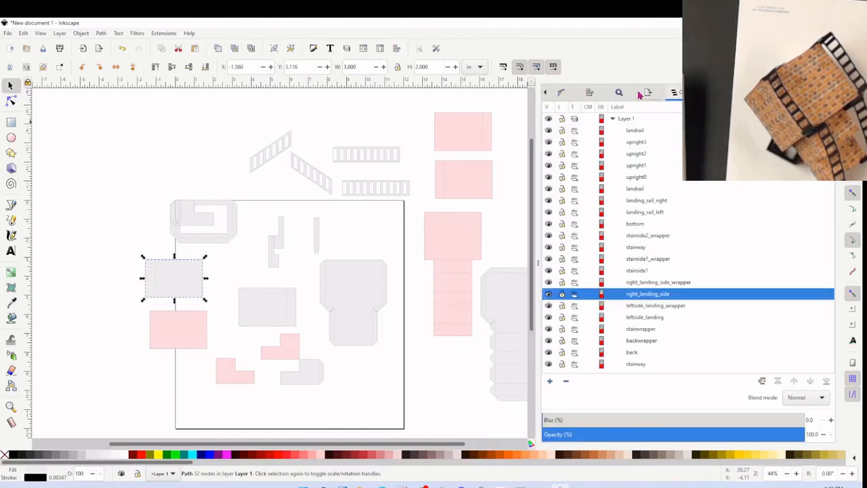
pyautogui.click(191, 279)
pyautogui.click(281, 315)
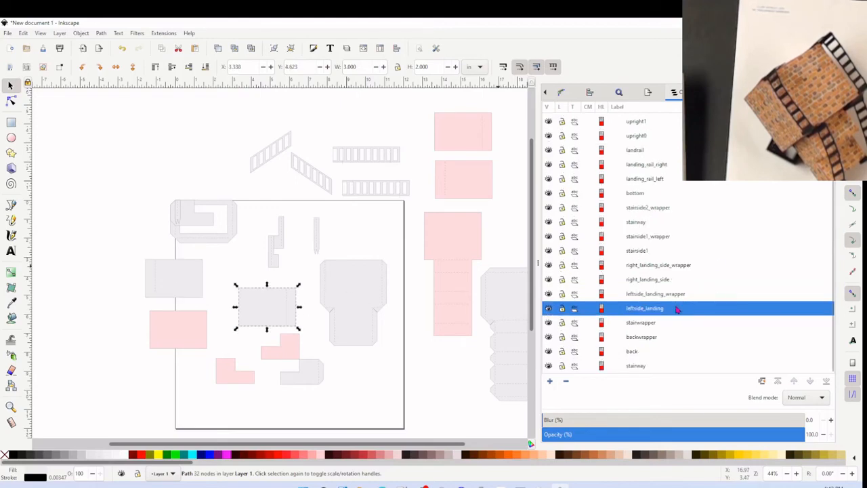
pyautogui.click(236, 218)
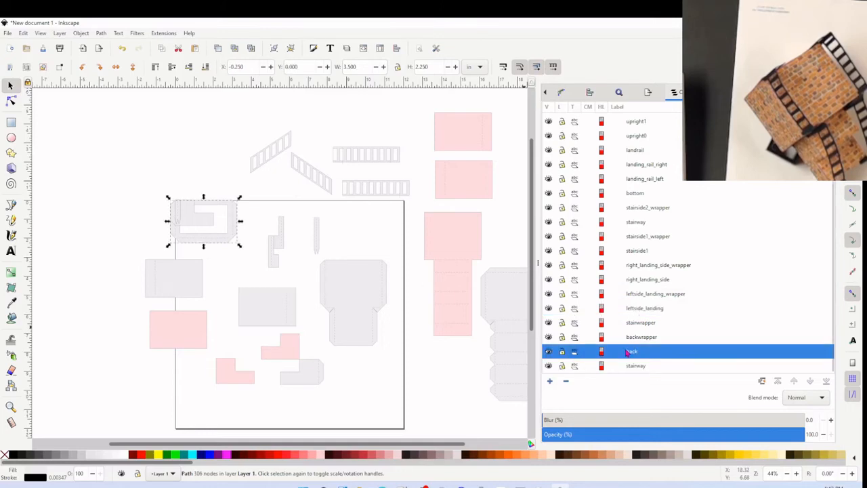
pyautogui.moveTo(202, 219); pyautogui.dragTo(376, 377)
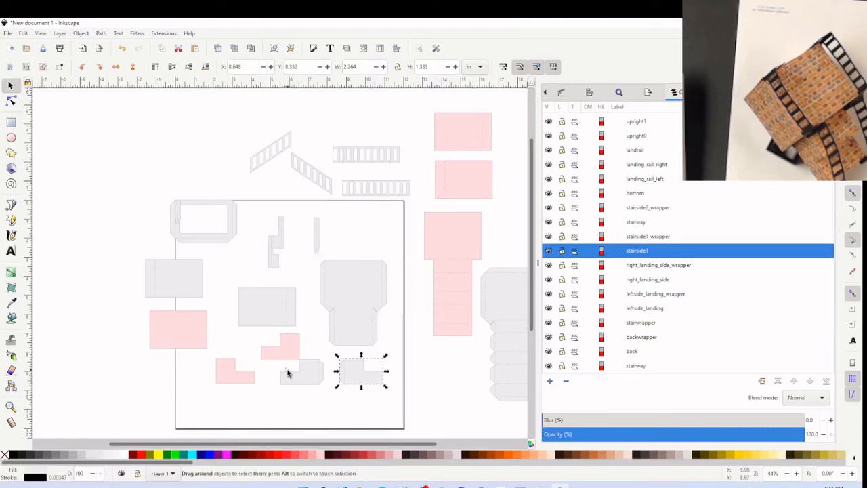
# Step: Move the pink L-shaped stair side clear of the grey one, and separate the four uprights, taking the short one off the rectangular frame
pyautogui.click(316, 381)
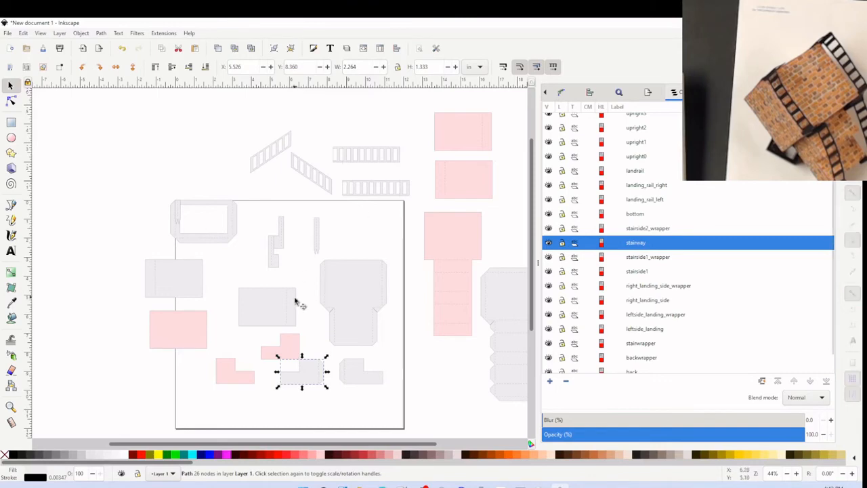
pyautogui.moveTo(294, 354); pyautogui.dragTo(281, 355)
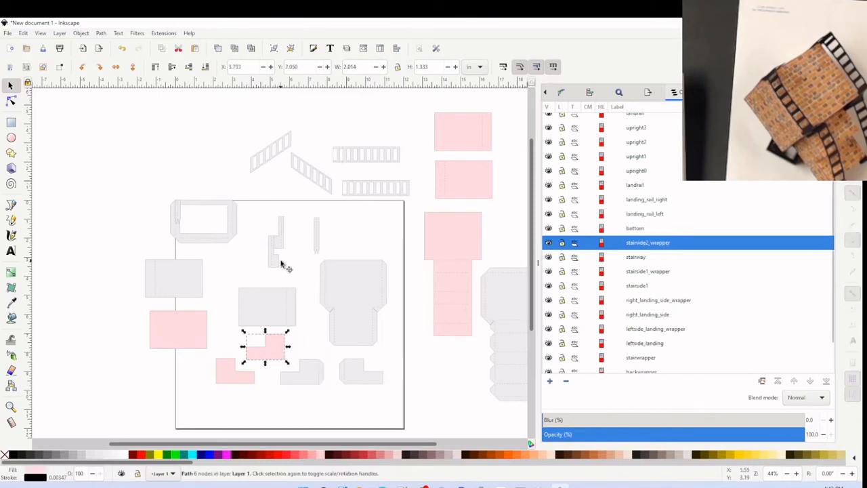
pyautogui.moveTo(279, 263); pyautogui.dragTo(268, 265)
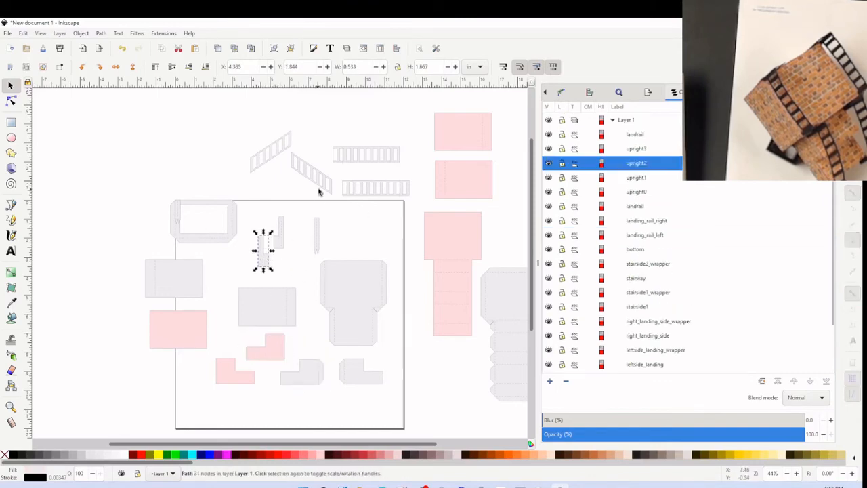
pyautogui.moveTo(318, 239); pyautogui.dragTo(298, 235)
pyautogui.moveTo(176, 224); pyautogui.dragTo(328, 242)
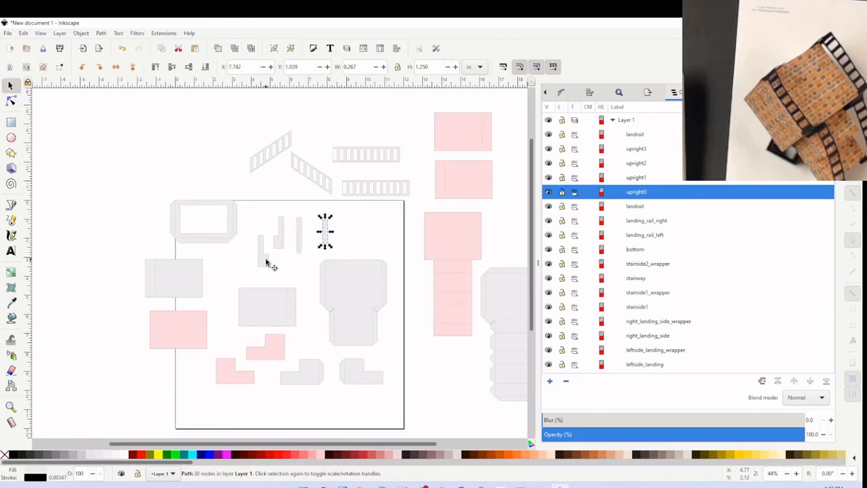
# Step: Compare the short narrow upright with the upper sloped stair rail, and place it back on the page apart from the long narrow upright
pyautogui.click(269, 262)
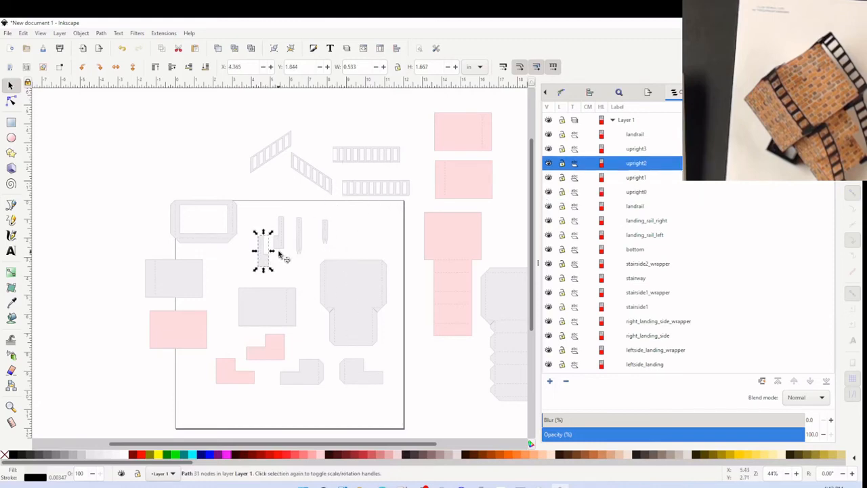
pyautogui.click(300, 245)
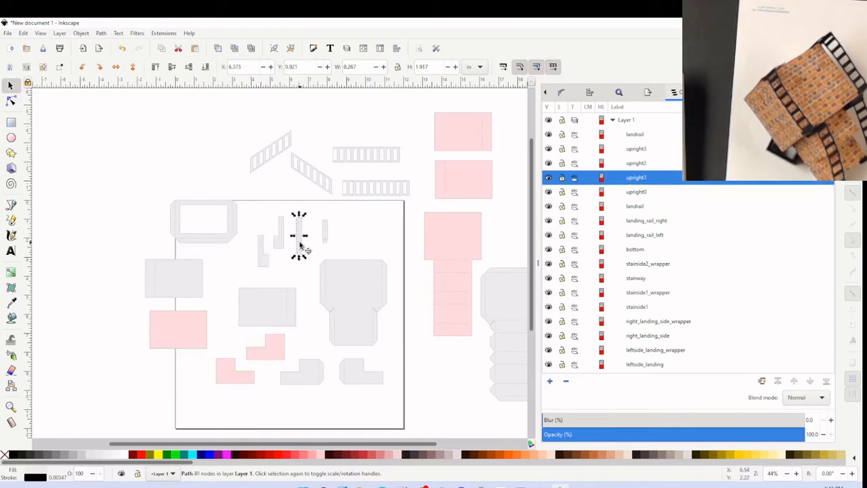
pyautogui.moveTo(300, 240); pyautogui.dragTo(278, 145)
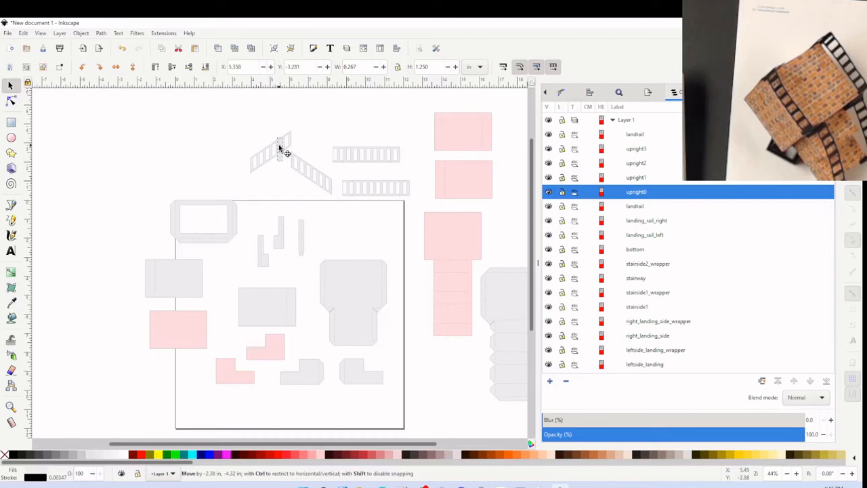
pyautogui.moveTo(279, 148); pyautogui.dragTo(344, 225)
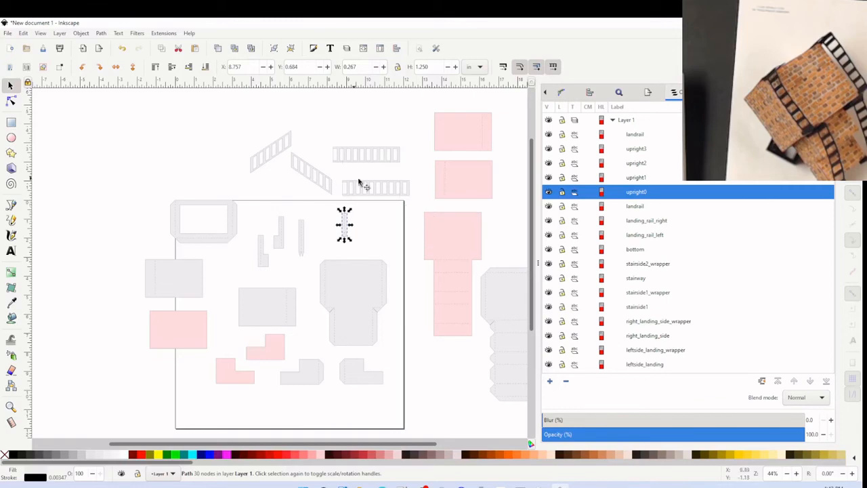
# Step: Move the long grey tabbed stairway closer to the long pink stair wrapper beside the page
pyautogui.click(463, 216)
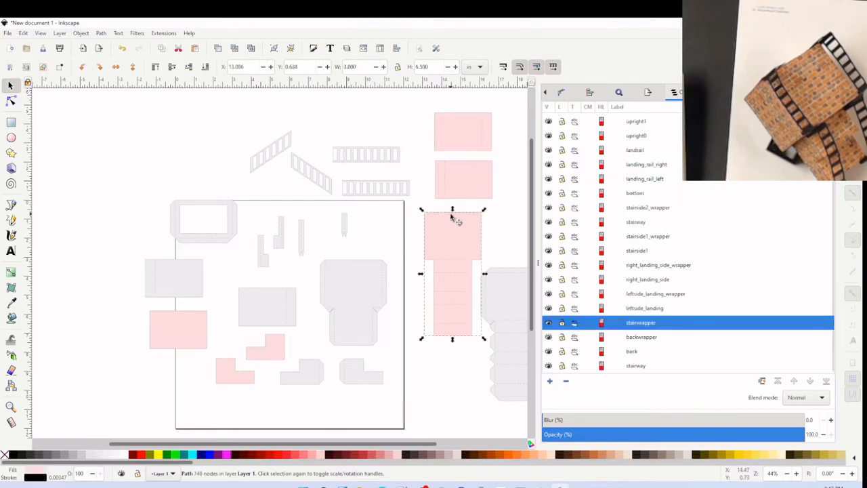
pyautogui.click(369, 238)
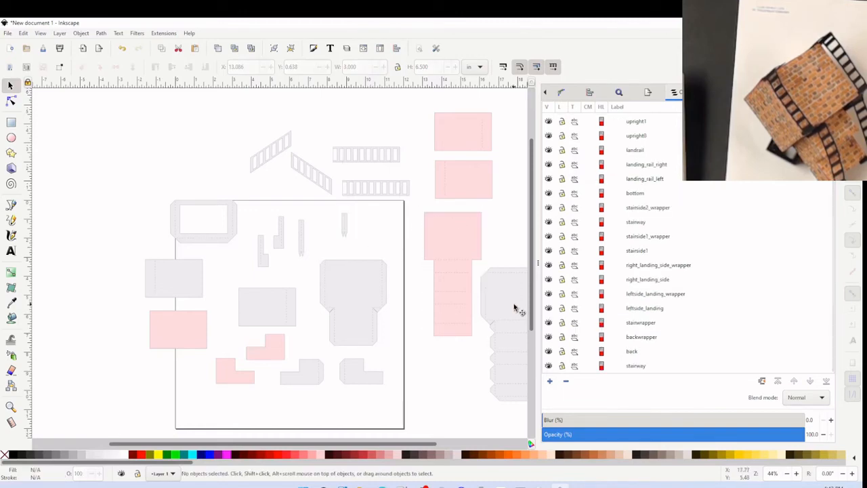
pyautogui.moveTo(518, 308); pyautogui.dragTo(501, 305)
# Step: Duplicate the long narrow upright in place
pyautogui.click(330, 243)
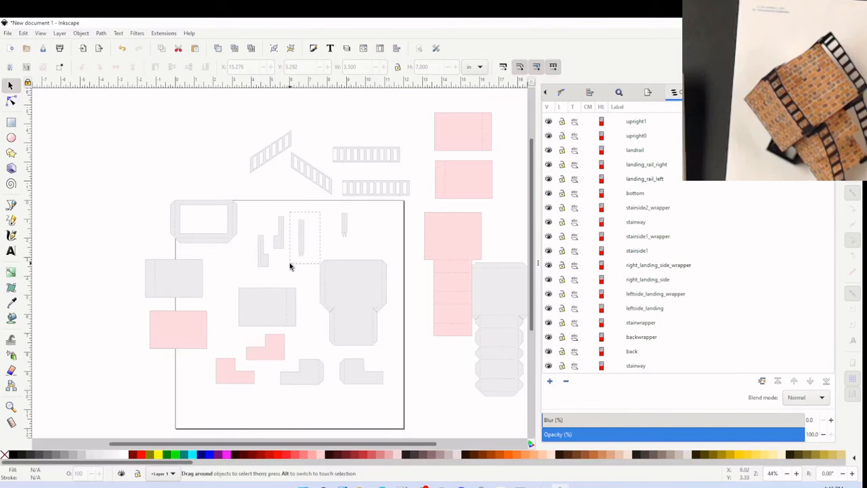
pyautogui.click(301, 243)
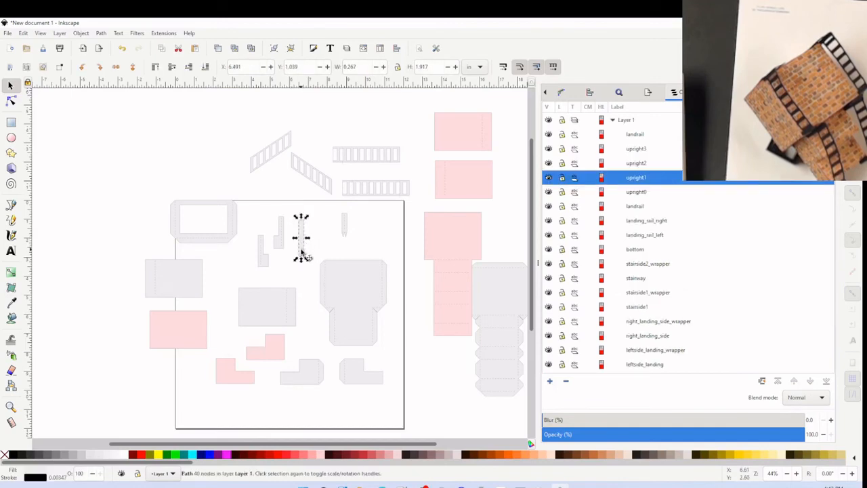
pyautogui.click(302, 254)
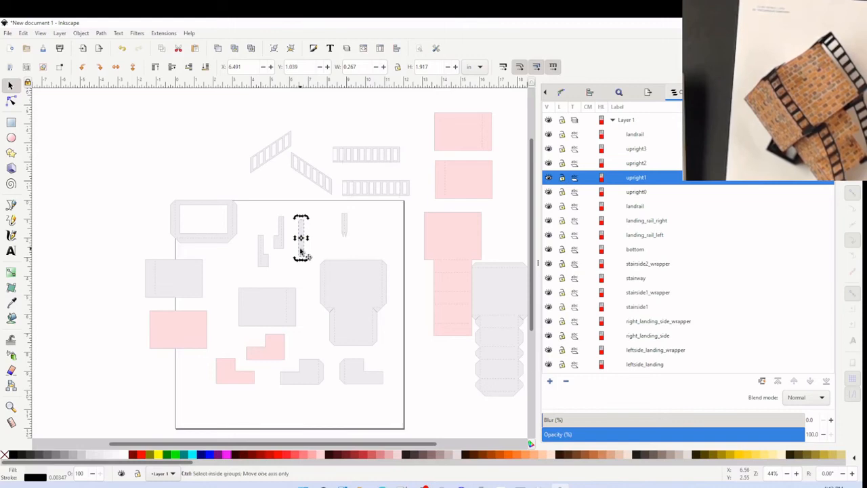
pyautogui.press('Home')
pyautogui.press('Escape')
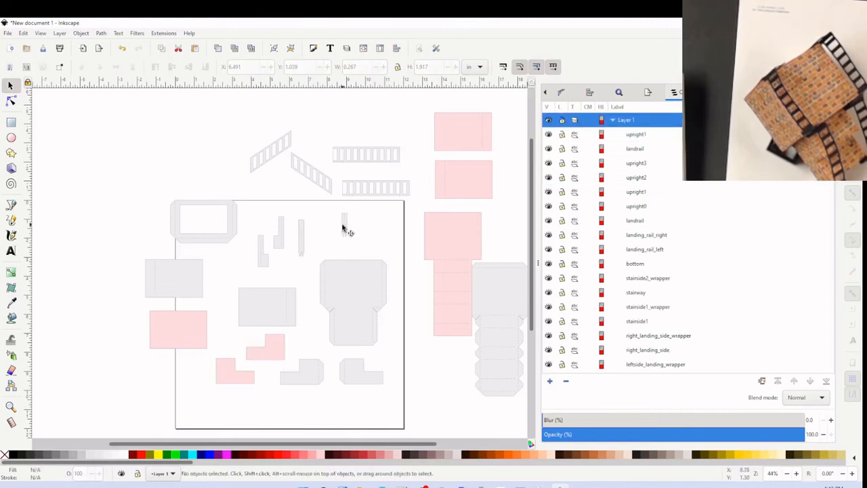
# Step: Duplicate the short narrow upright five times, and set the first copies out on either side of the original
pyautogui.click(344, 226)
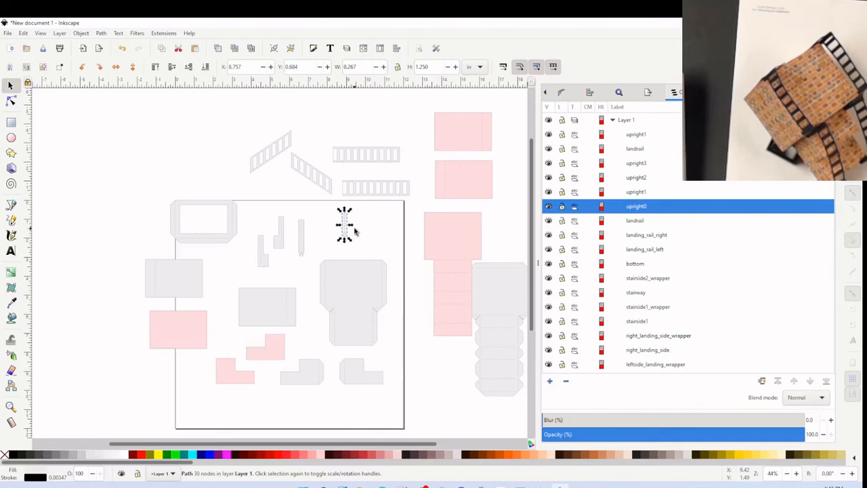
pyautogui.press('ctrl')
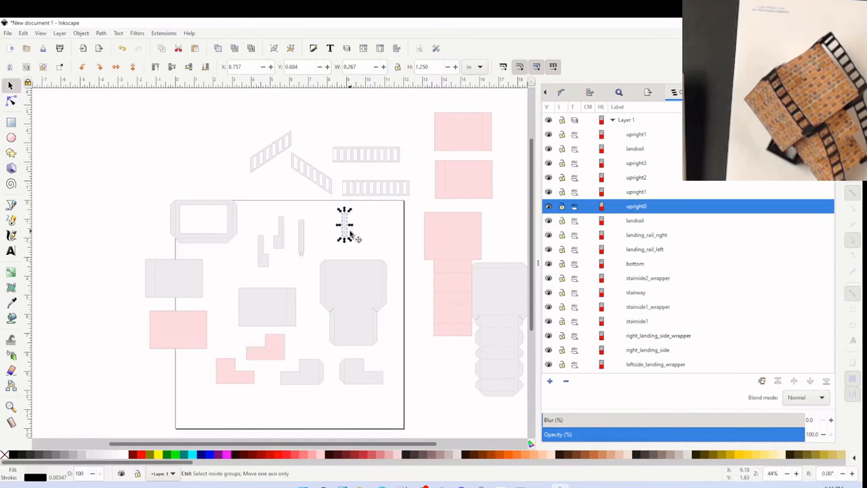
pyautogui.keyDown('ctrl'); pyautogui.click(350, 234); pyautogui.keyUp('ctrl')
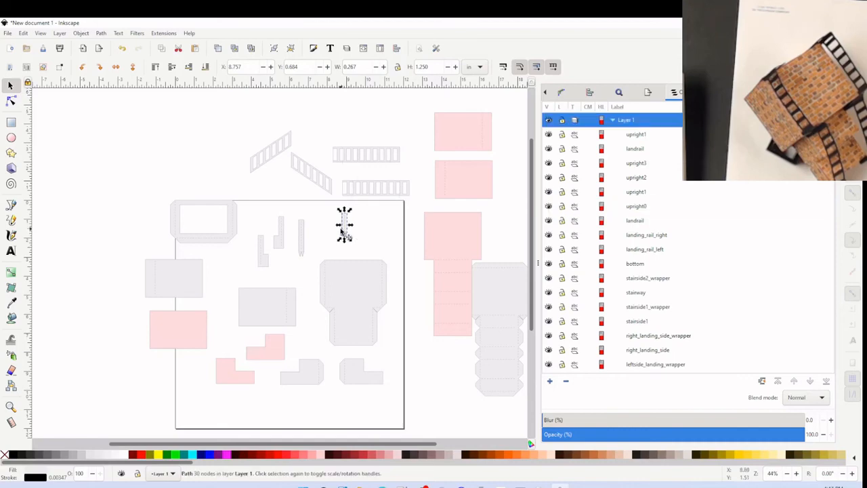
pyautogui.hotkey('ctrl', 'd')
pyautogui.moveTo(345, 230)
pyautogui.mouseDown()
pyautogui.moveTo(371, 228)
pyautogui.moveTo(325, 227)
pyautogui.moveTo(354, 226)
pyautogui.mouseUp()
pyautogui.click(346, 230)
pyautogui.hotkey('ctrl', 'd')
pyautogui.click(344, 228)
pyautogui.hotkey('ctrl', 'd')
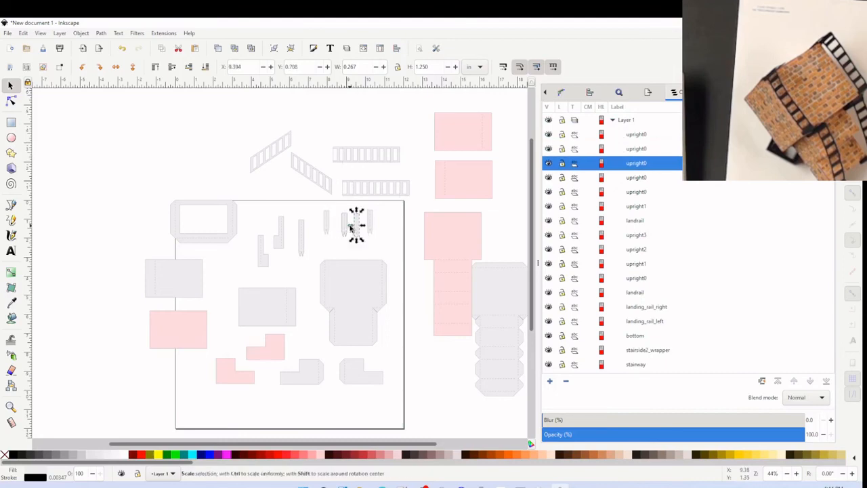
# Step: Pull two more copies of the short upright out of the stack to extend the row of short uprights
pyautogui.hotkey('shift', 'Right')
pyautogui.hotkey('shift', 'Right')
pyautogui.hotkey('shift', 'Right')
pyautogui.hotkey('shift', 'Right')
pyautogui.click(345, 229)
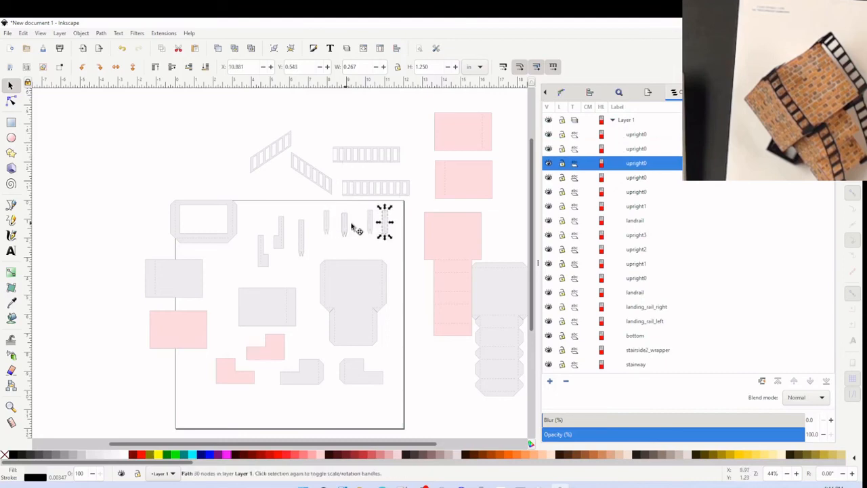
pyautogui.hotkey('ctrl', 'd')
pyautogui.moveTo(345, 229); pyautogui.dragTo(361, 227)
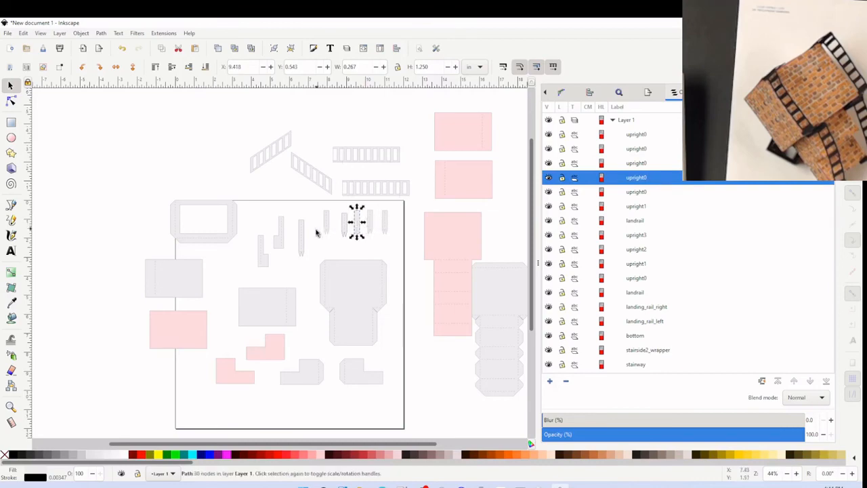
# Step: Separate the two long narrow uprights, and line up the two L-shaped uprights beside them in the same row
pyautogui.click(306, 237)
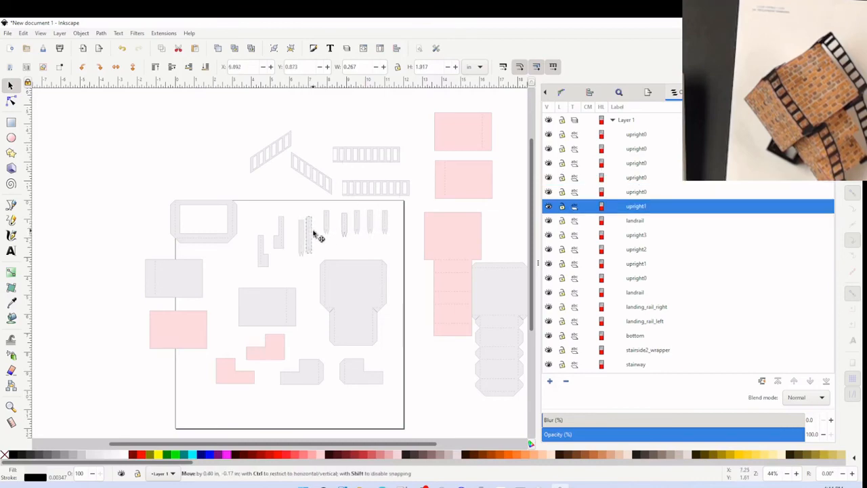
pyautogui.click(296, 236)
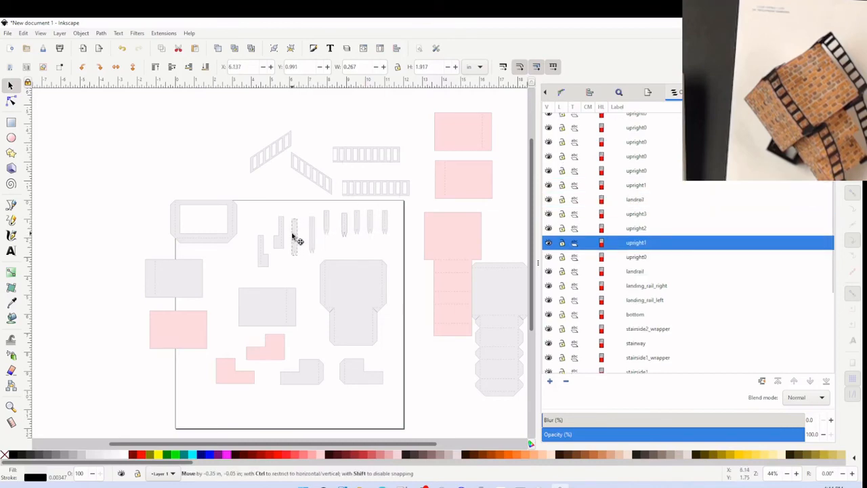
pyautogui.click(277, 236)
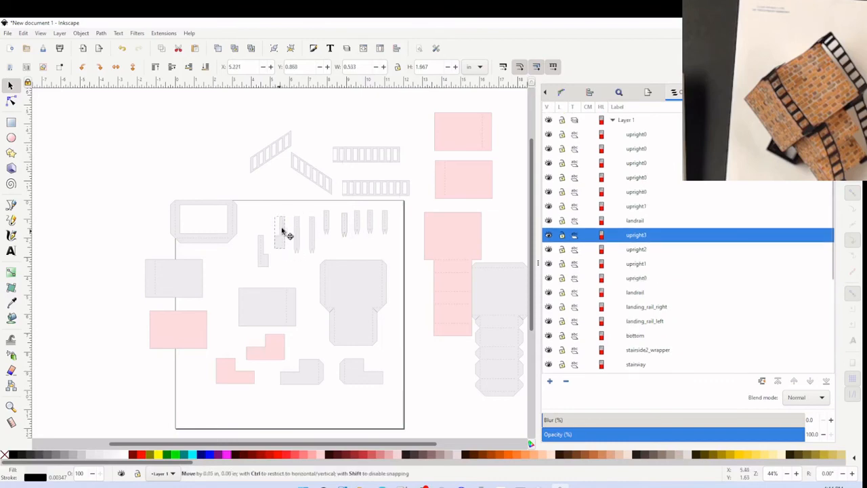
pyautogui.click(259, 241)
pyautogui.moveTo(260, 242); pyautogui.dragTo(265, 216)
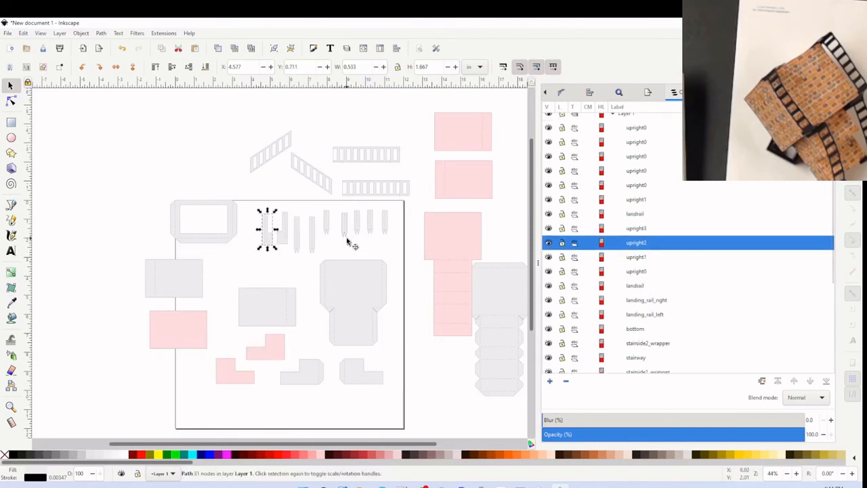
# Step: Separate the last short upright copy from its original, and shift the long pink stair wrapper and grey stairway closer to the page
pyautogui.click(344, 227)
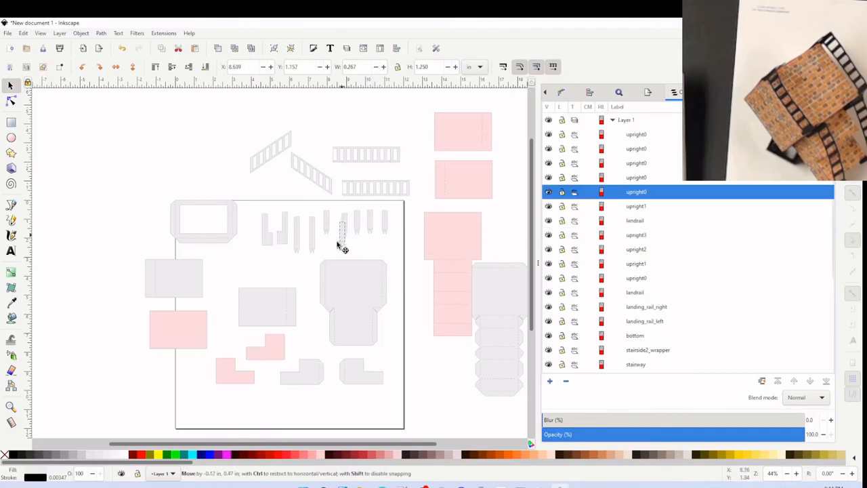
pyautogui.moveTo(348, 229)
pyautogui.mouseDown()
pyautogui.moveTo(357, 244)
pyautogui.moveTo(344, 221)
pyautogui.moveTo(346, 229)
pyautogui.mouseUp()
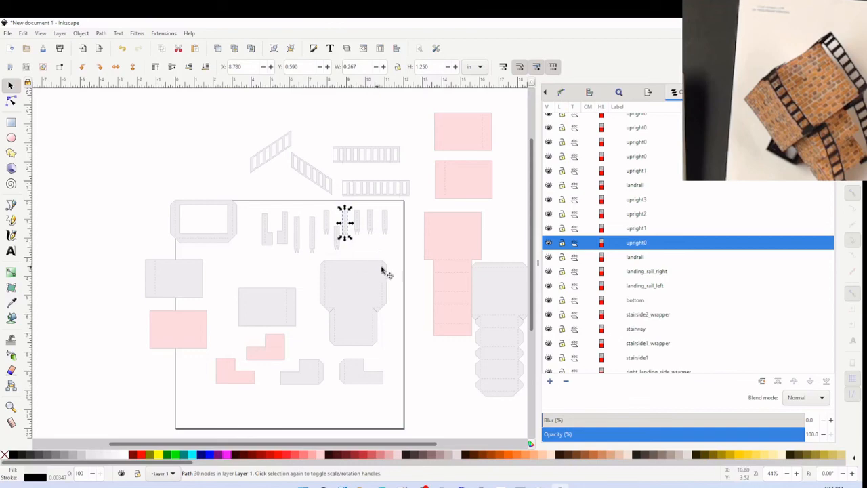
pyautogui.moveTo(449, 272); pyautogui.dragTo(434, 279)
pyautogui.moveTo(497, 291); pyautogui.dragTo(489, 295)
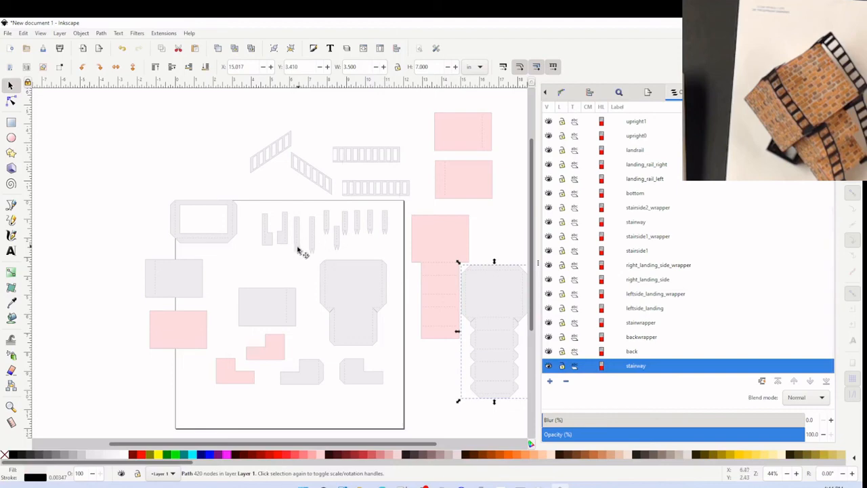